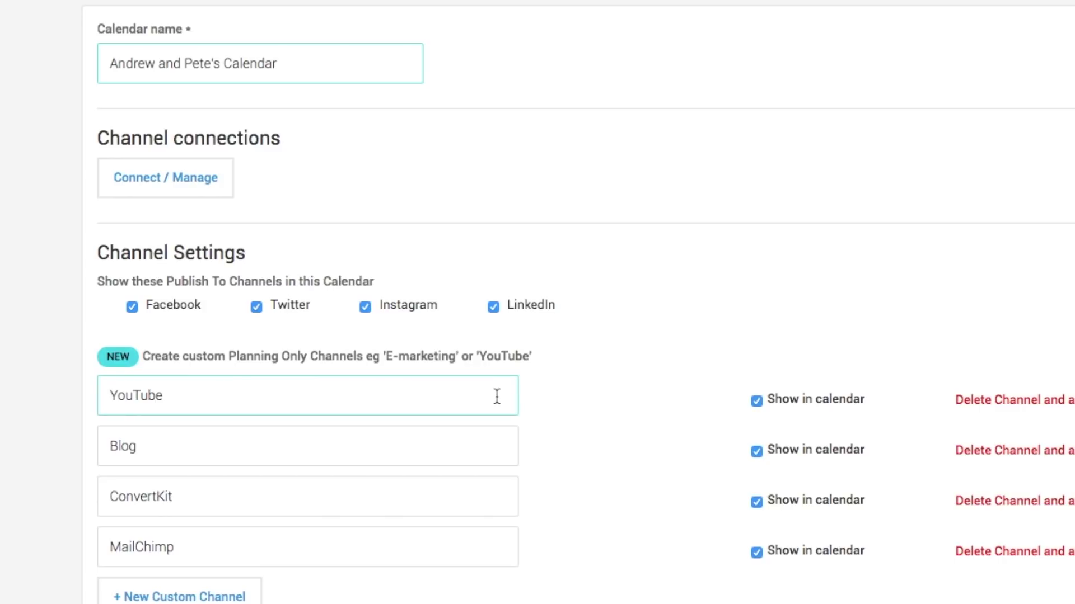
Fill the custom channel fields with YouTube, Blog, ConvertKit and MailChimp
click(477, 406)
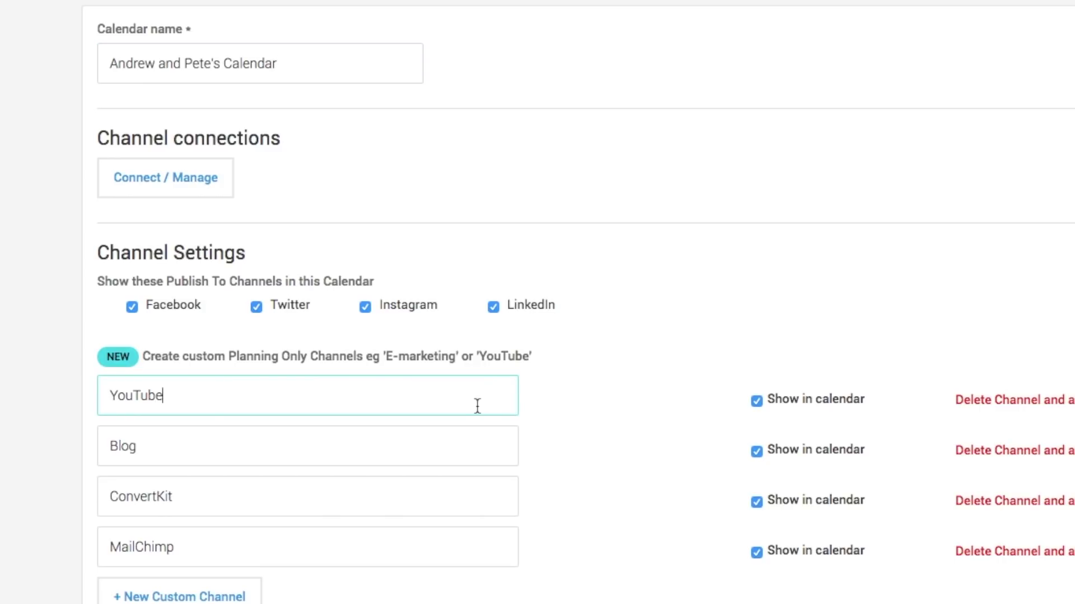
click(410, 453)
click(382, 491)
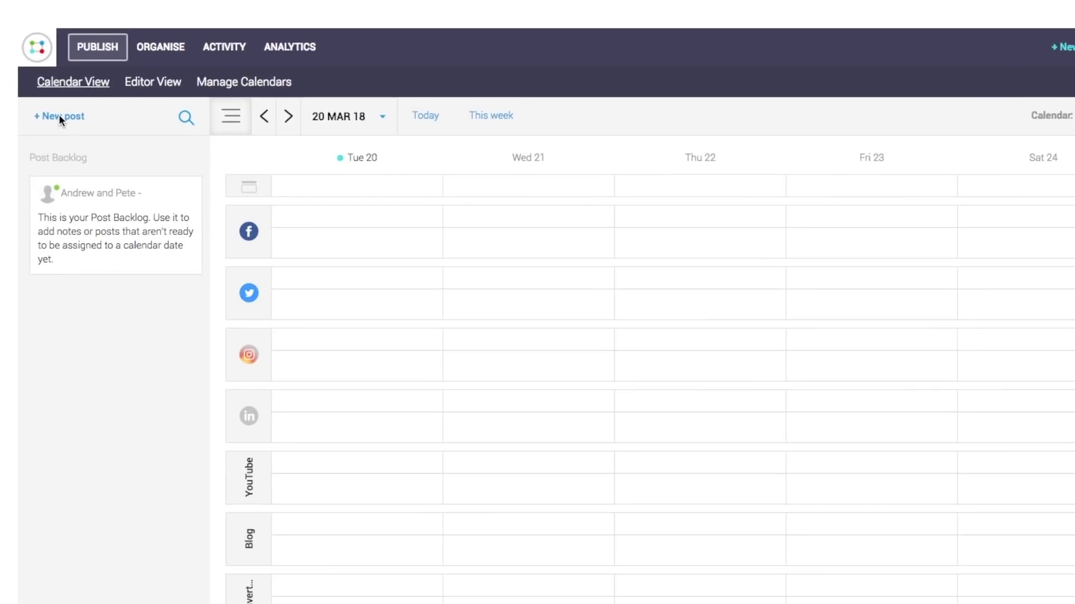
Create a Twitter post dated 21 Mar 10:51 and schedule it
click(60, 117)
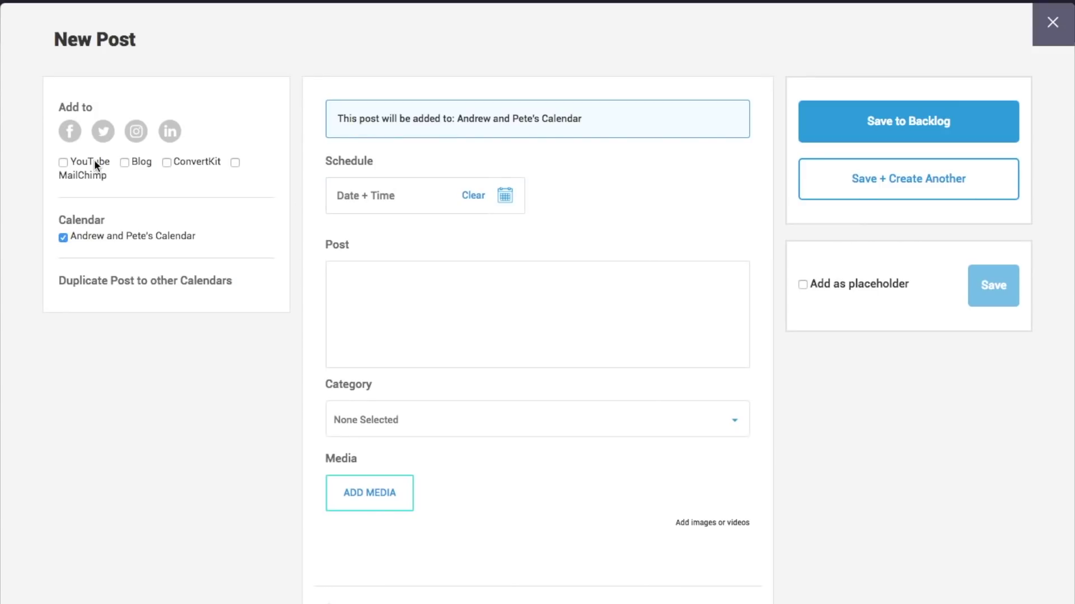
click(103, 134)
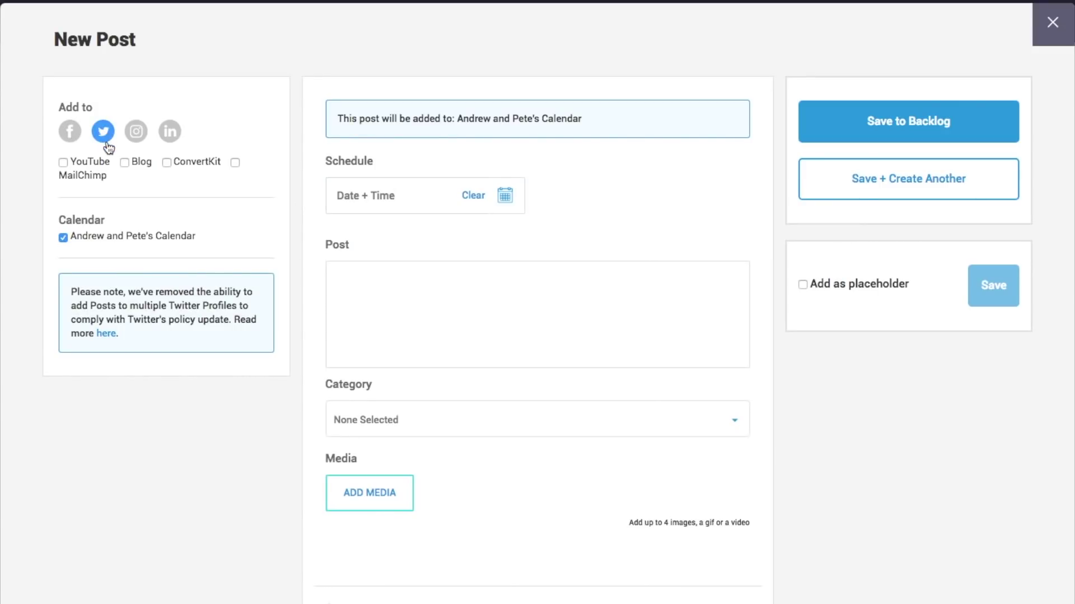
click(392, 195)
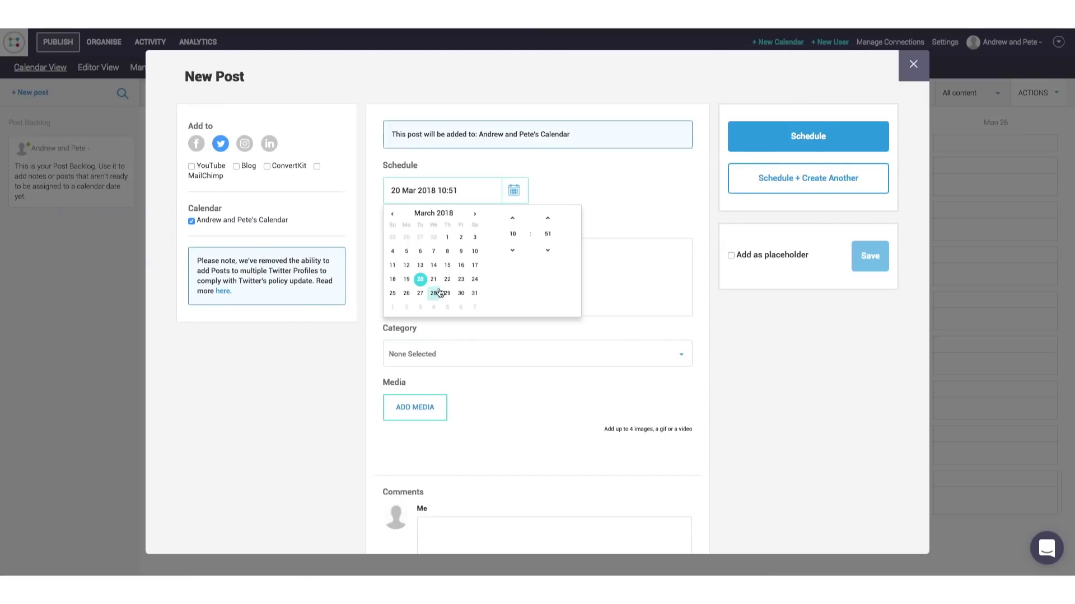
click(397, 317)
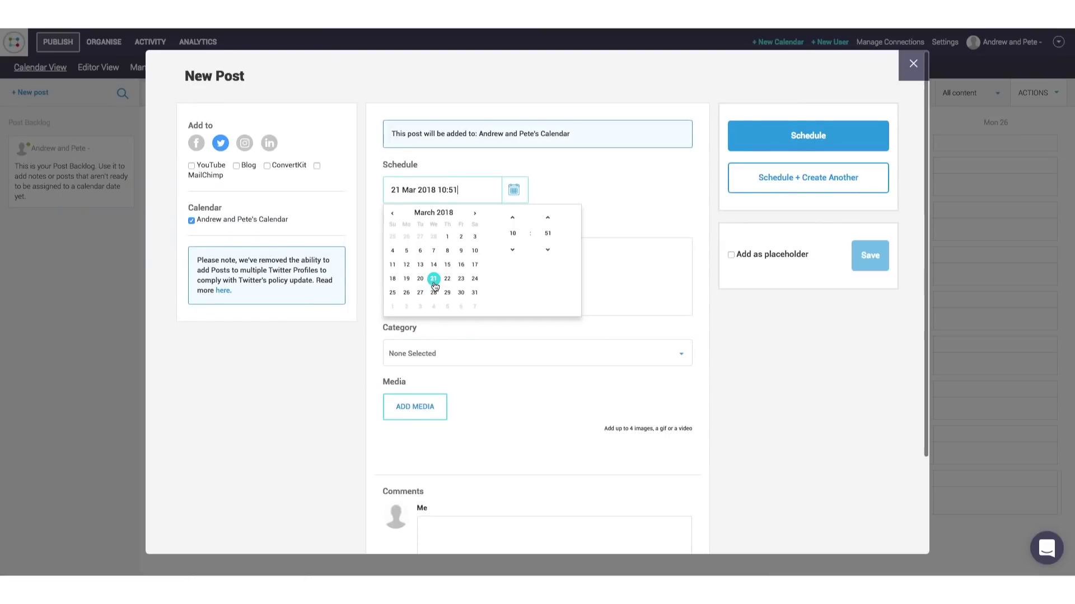
click(486, 327)
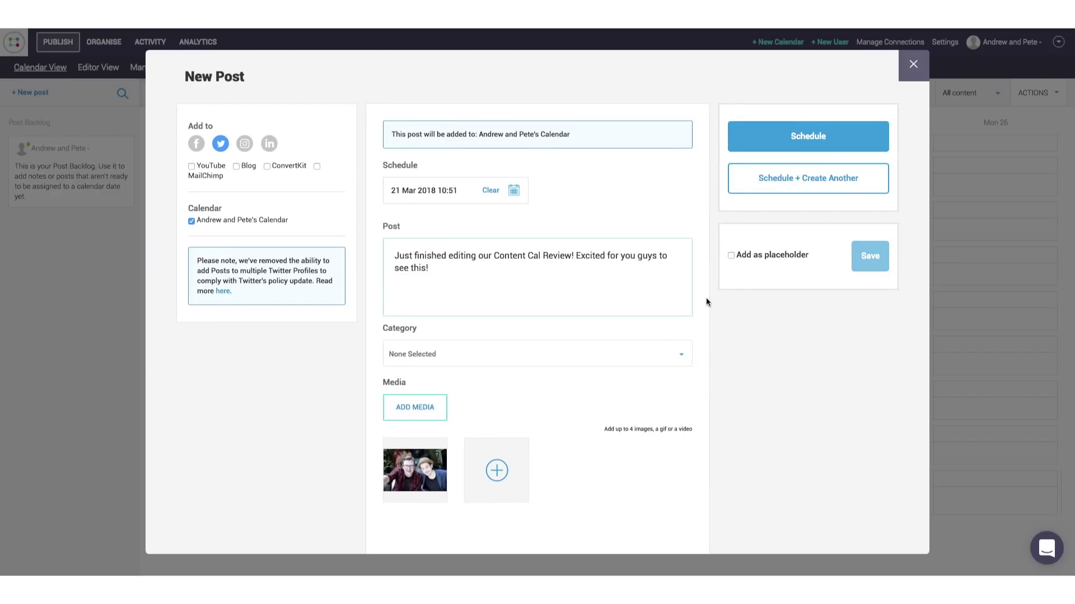
click(793, 137)
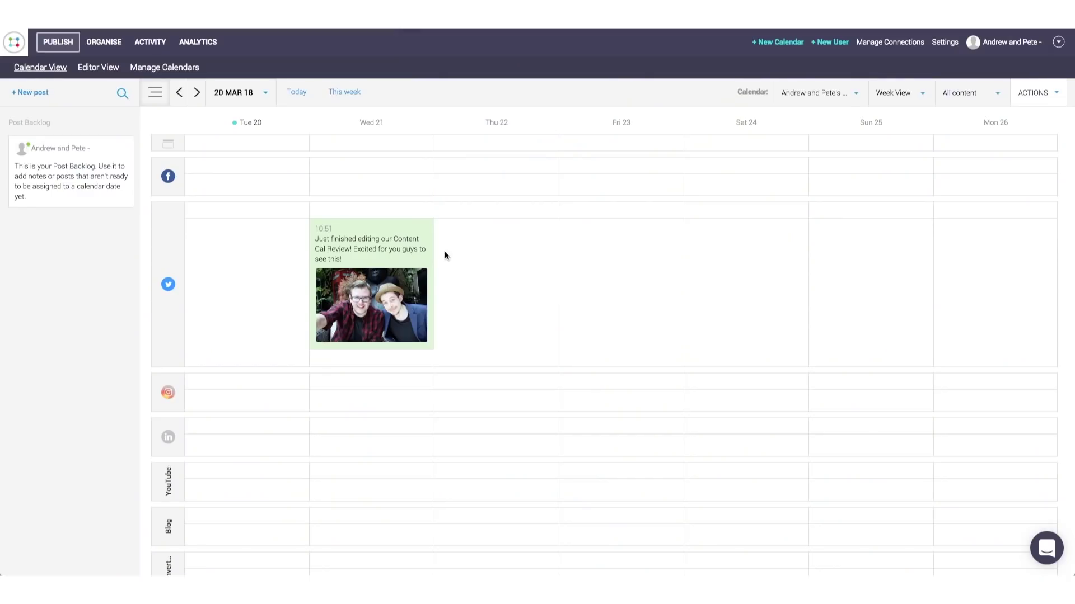
click(395, 252)
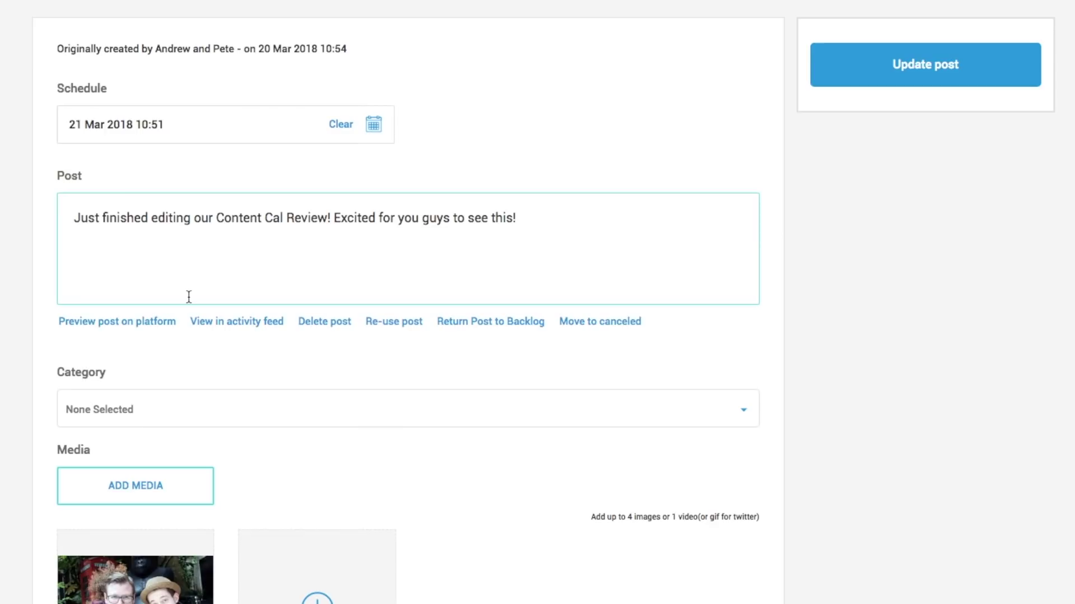
click(120, 324)
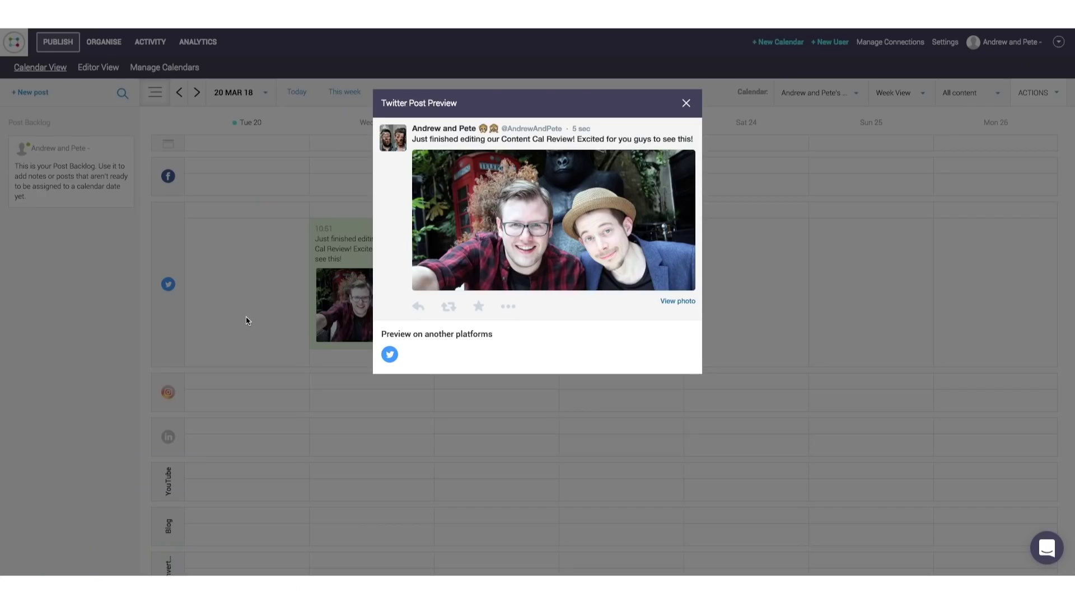
click(247, 317)
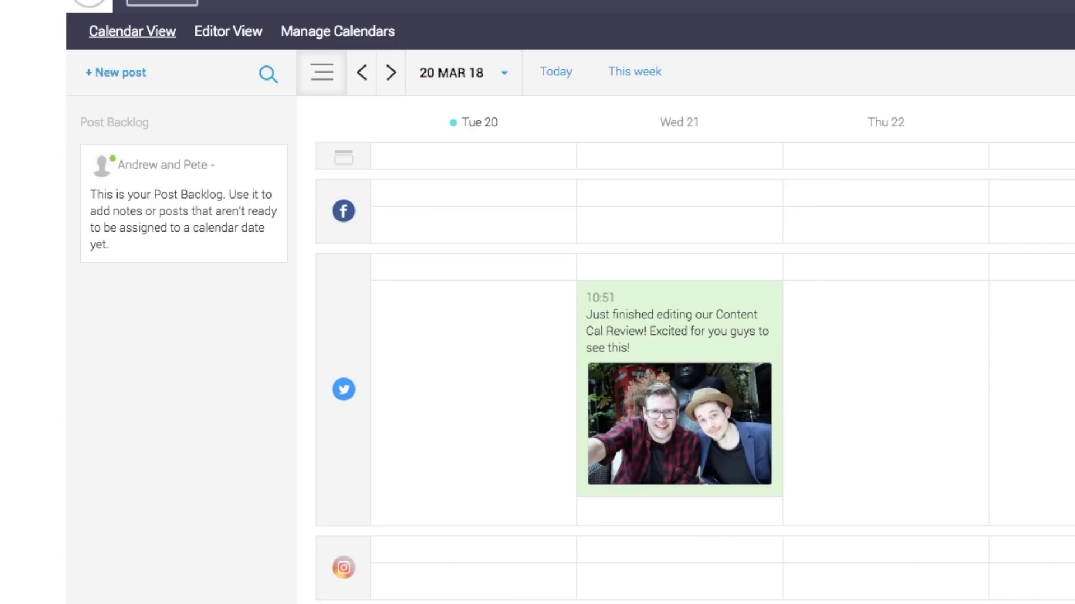
Save an undated post about getting new shoes with pink bows to the backlog
click(120, 77)
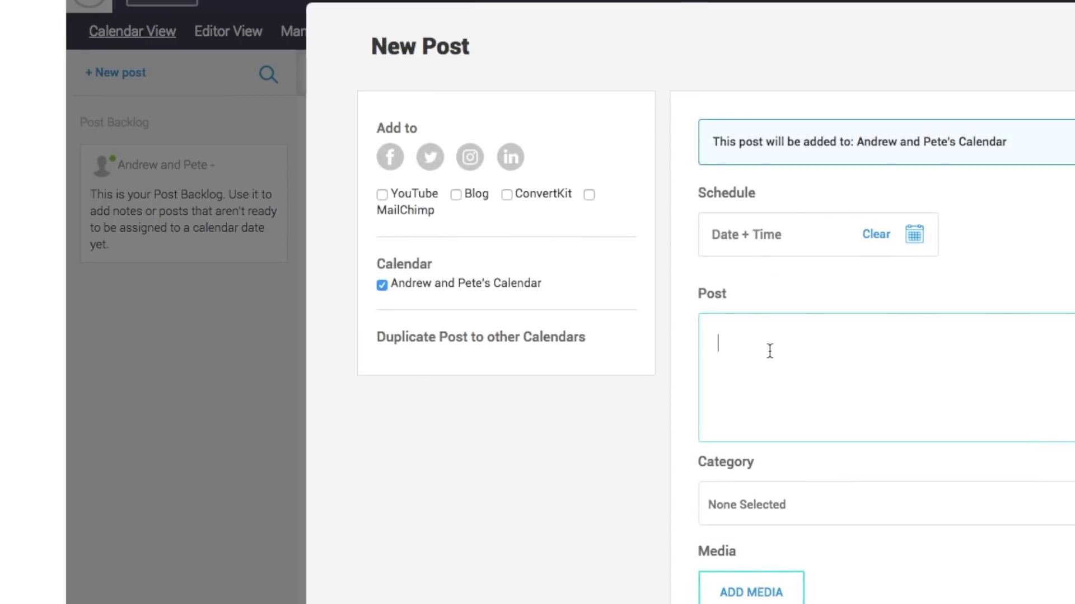
click(769, 351)
text(Pete getting )
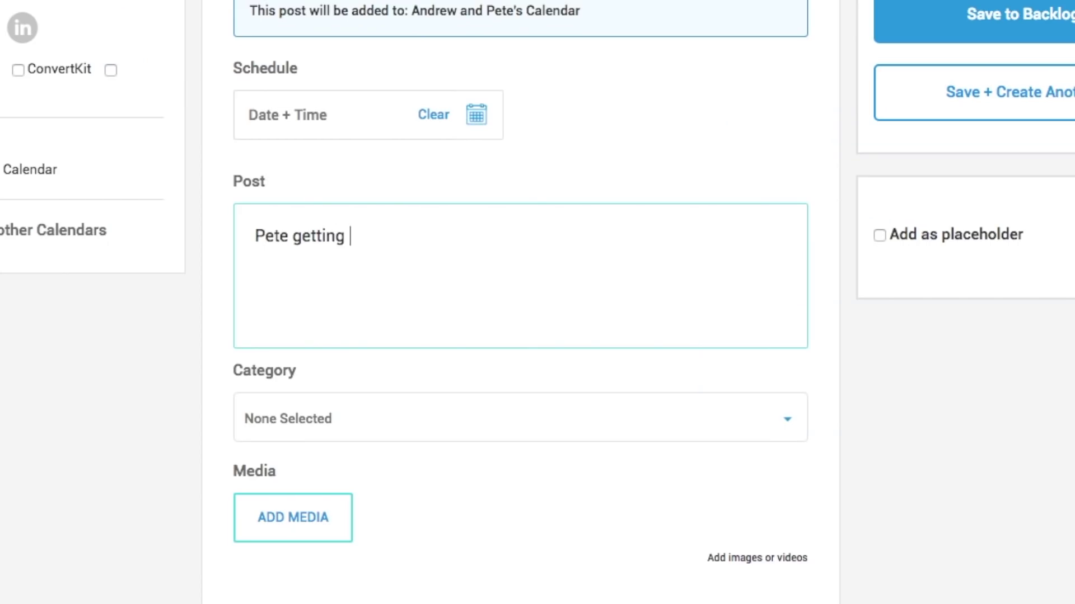
text(new shoes)
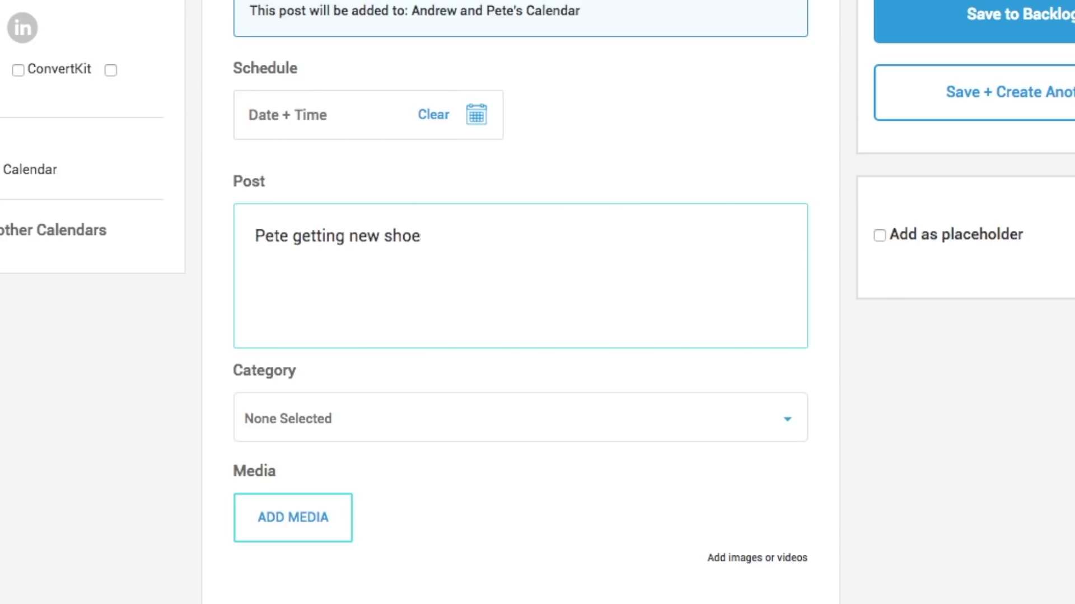
text( with pink bows)
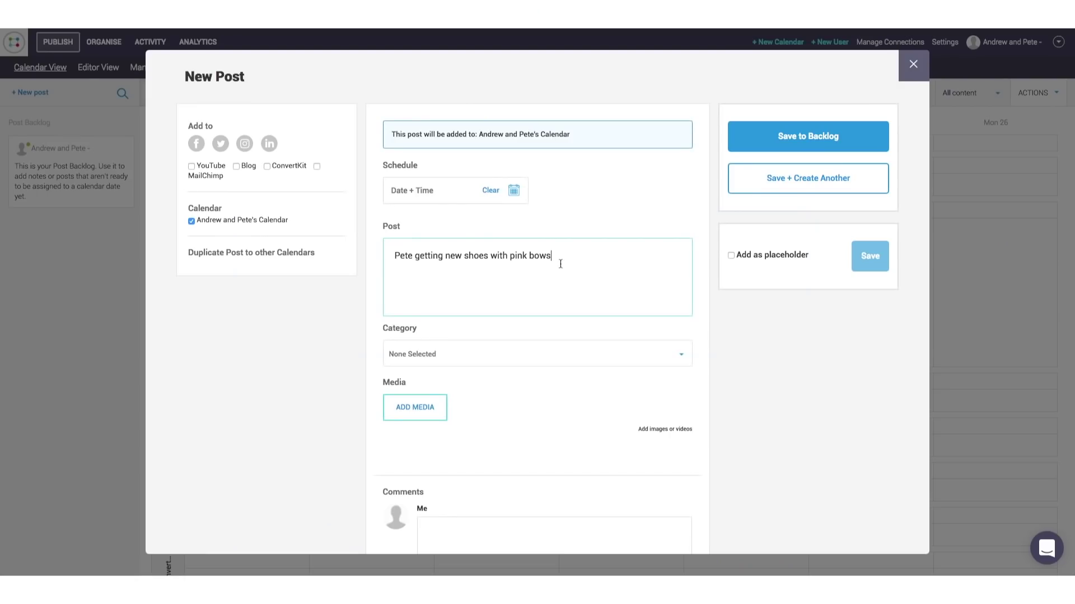
click(819, 140)
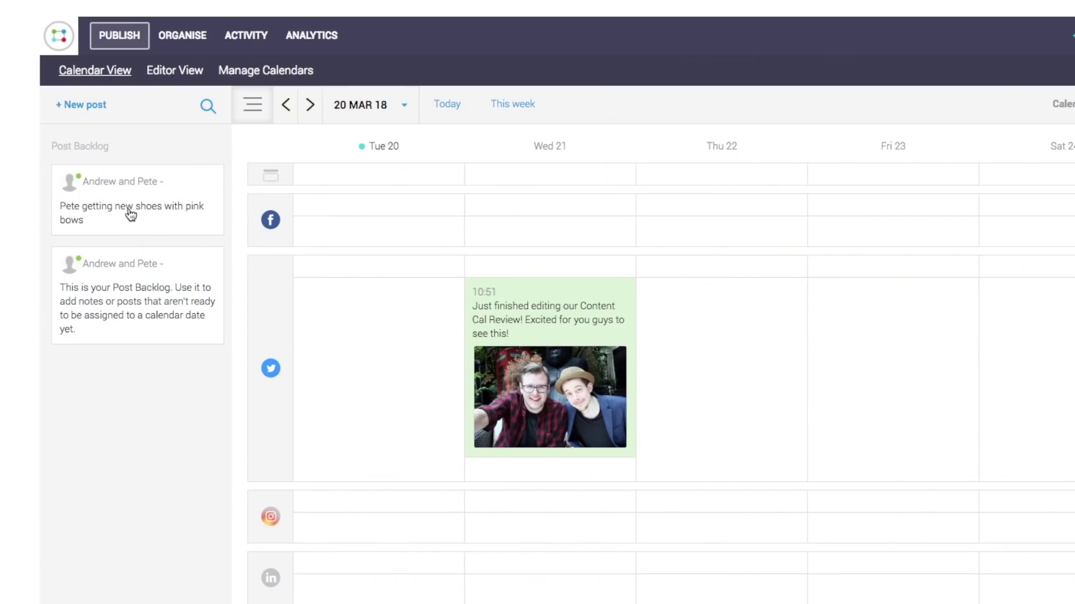
Drag the pink-bows shoes idea onto Thursday 22 in the Twitter row and open it
drag(129, 212, 724, 343)
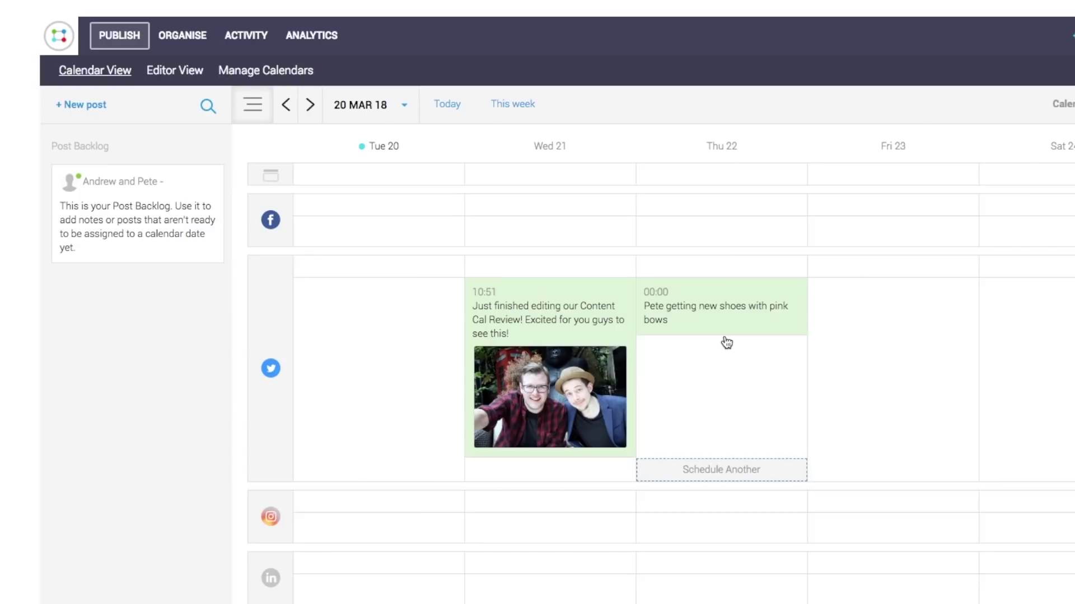
click(726, 314)
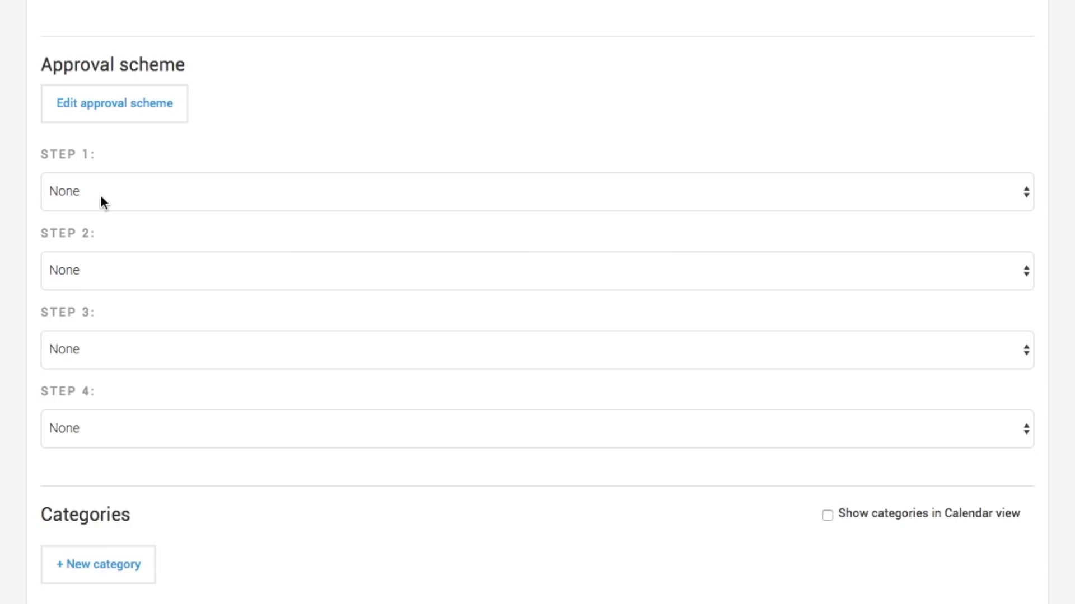
Set approval steps 1, 2 and 3 to Editor, Manager and Director
click(122, 191)
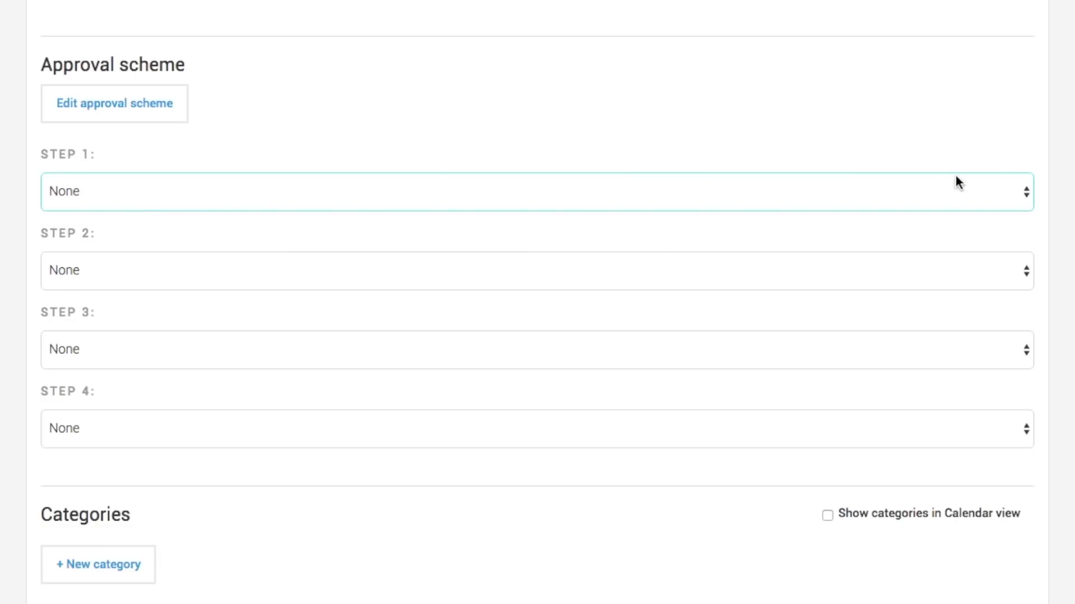
click(999, 190)
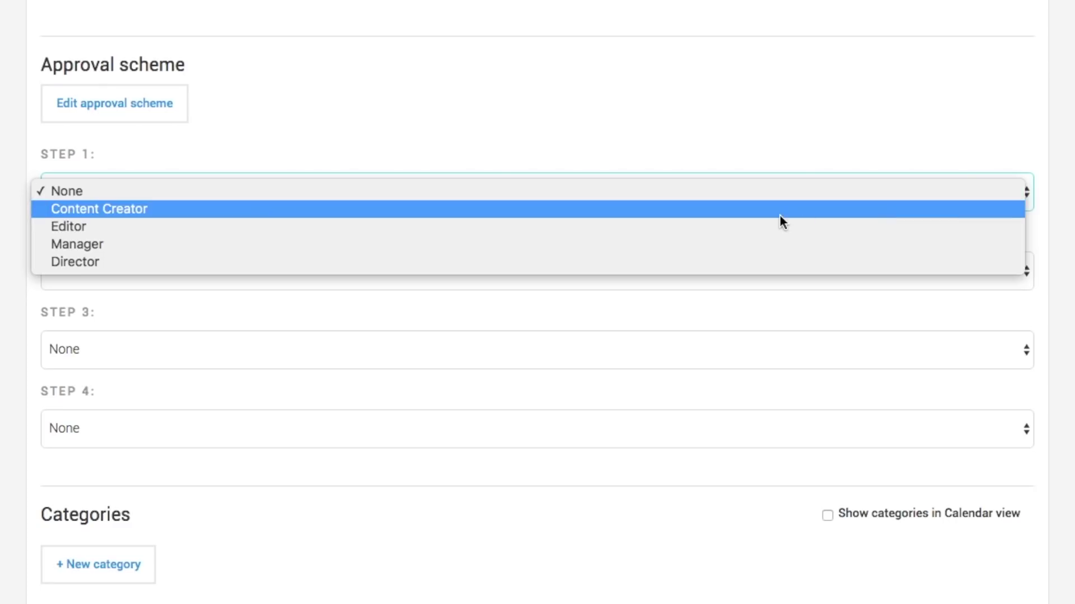
click(752, 227)
click(266, 266)
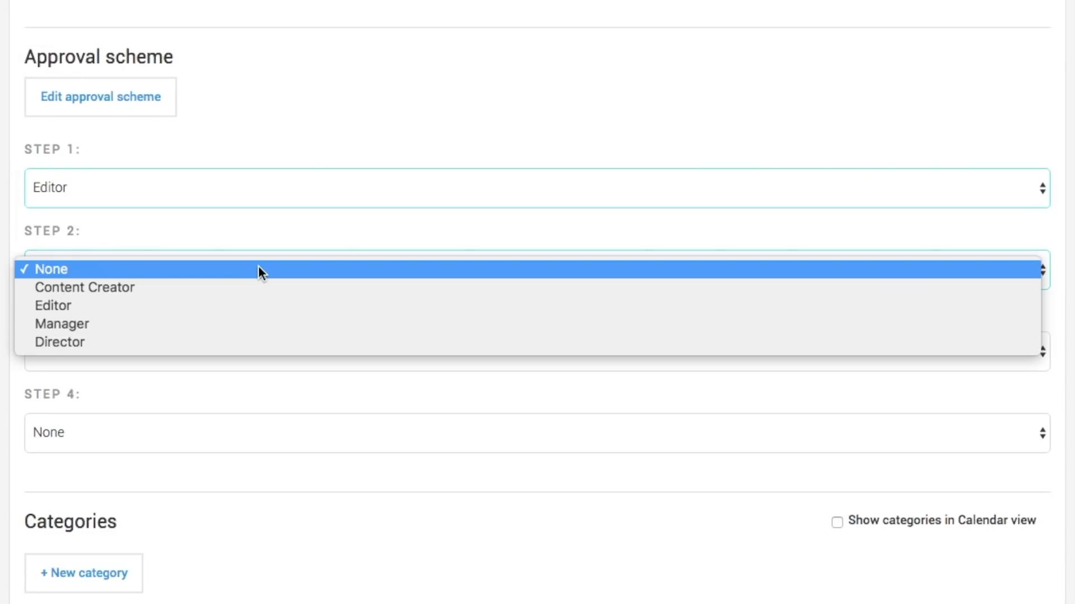
click(231, 323)
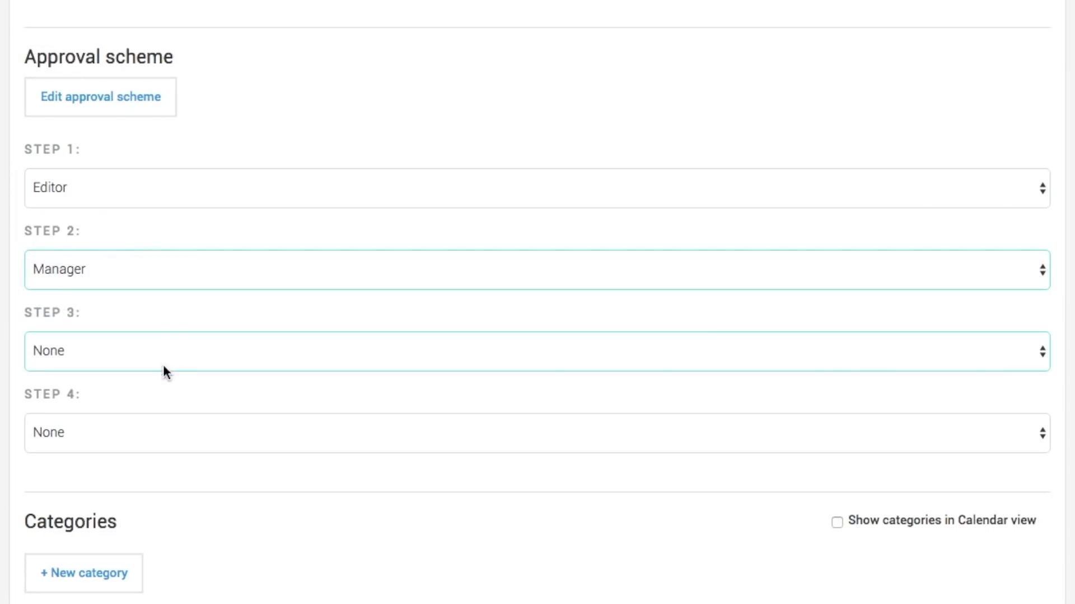
click(186, 353)
click(155, 421)
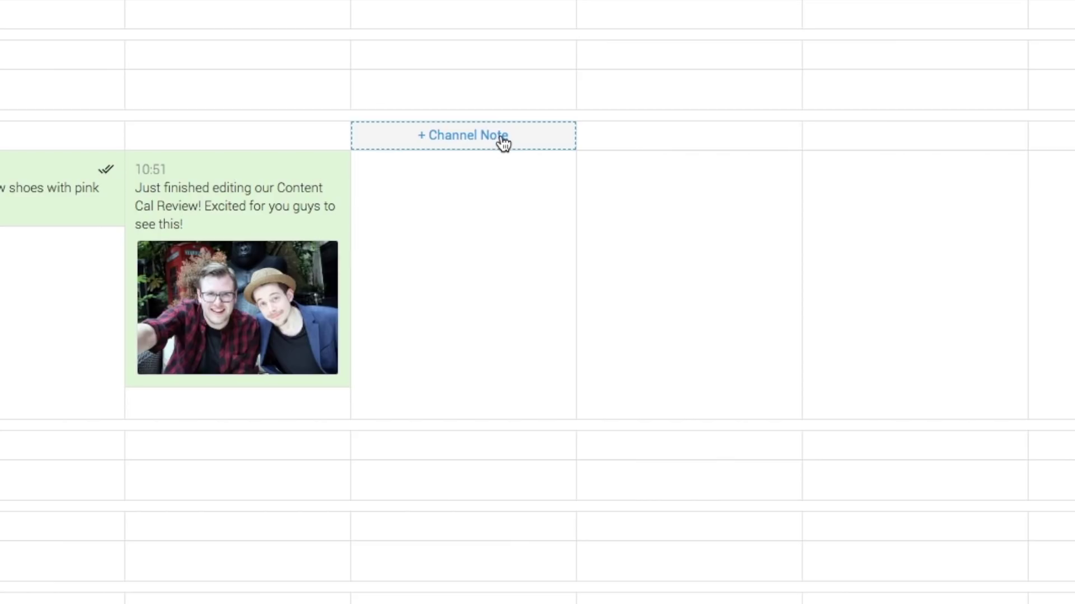
Start a Twitter channel note reading 'Dance'
click(499, 145)
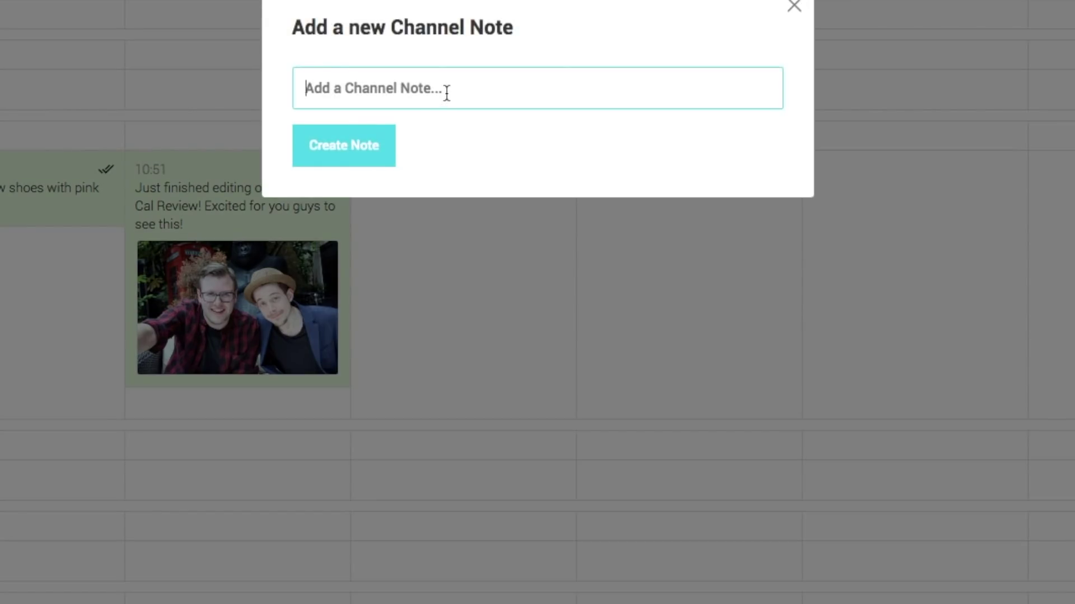
text(Dance)
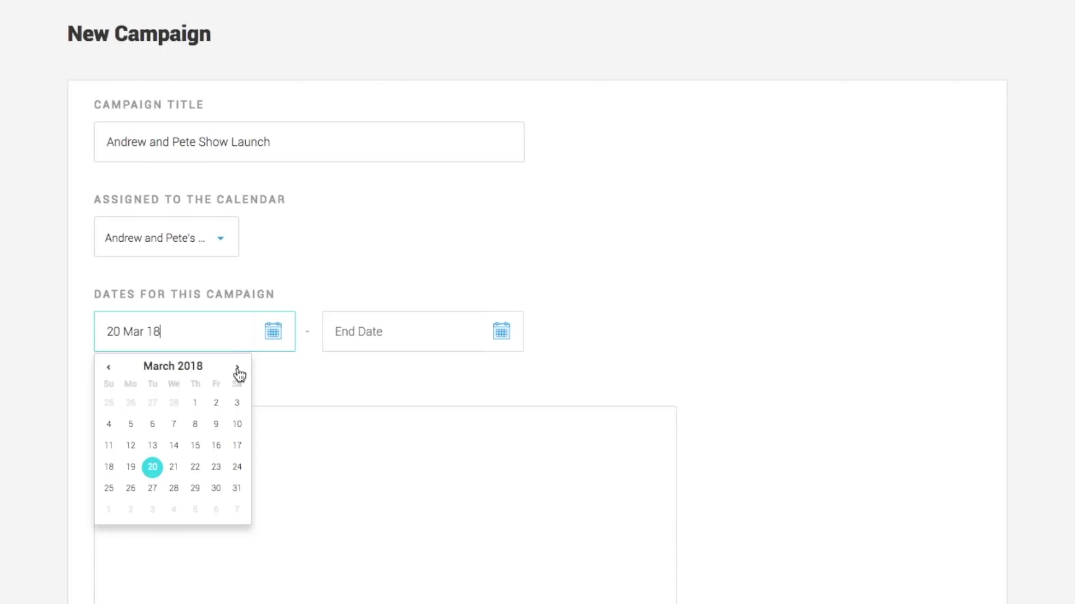
Move the campaign date picker on to April to set the 25 Apr 18 start
click(238, 367)
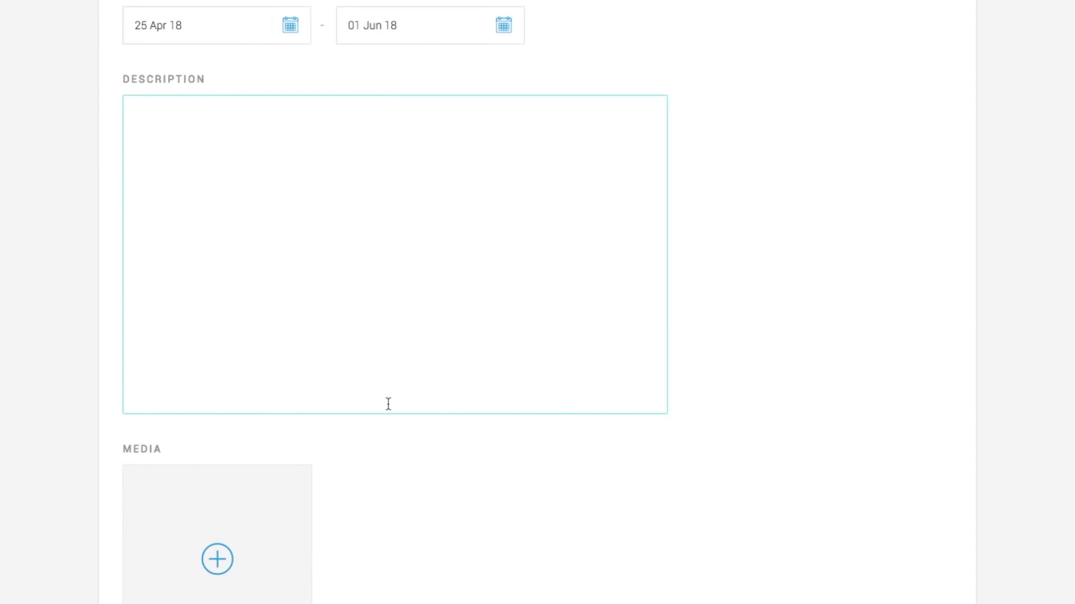
scroll(395, 405, down, 3)
scroll(448, 386, down, 2)
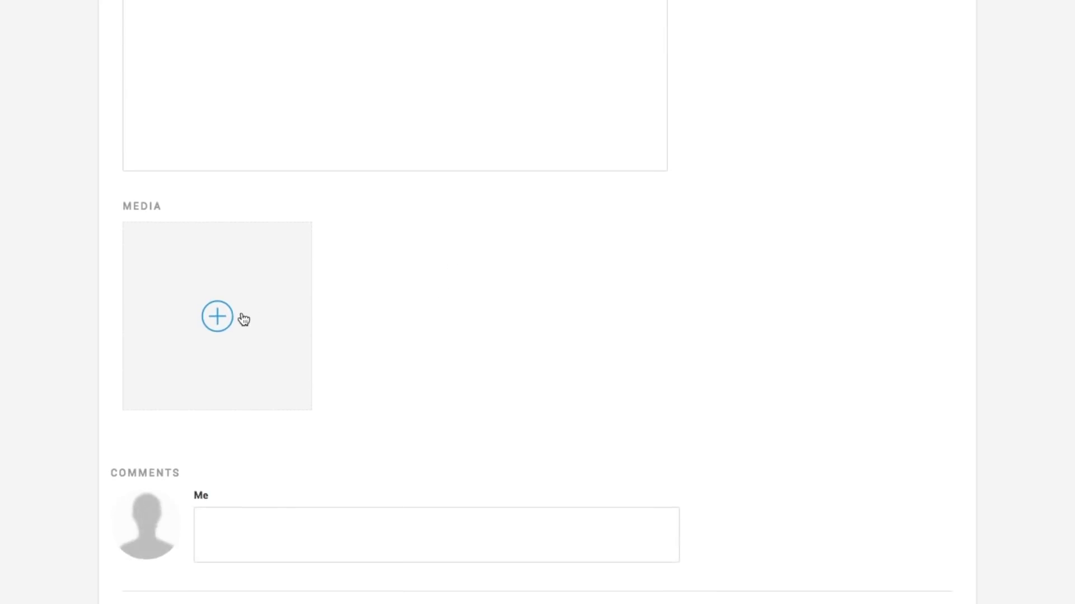